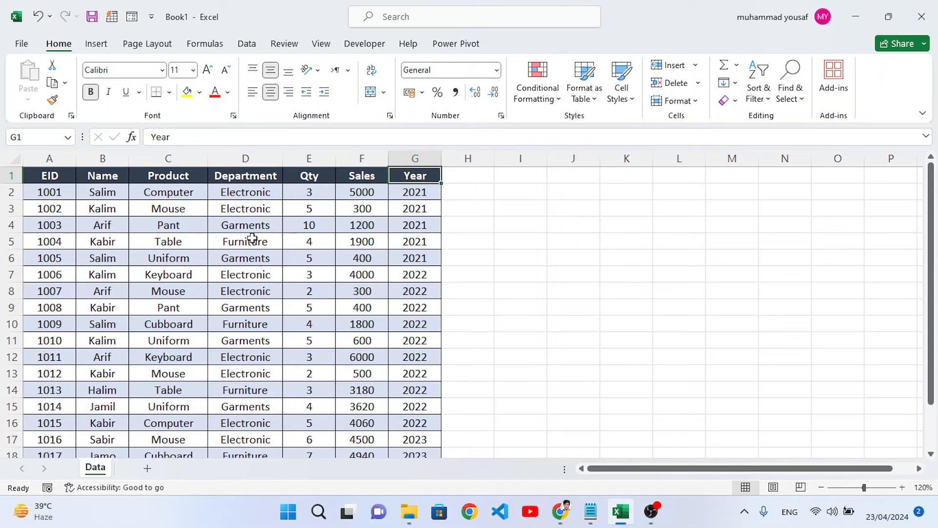
Step: Examine the Department column and its category values in the employee sales data
{"action": "left_click", "coordinate": [250, 177]}
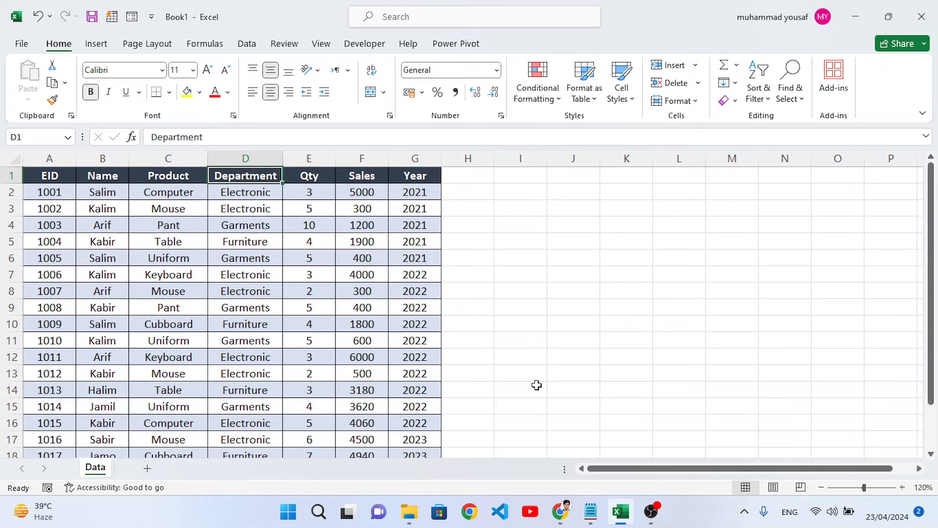
{"action": "left_click", "coordinate": [251, 195]}
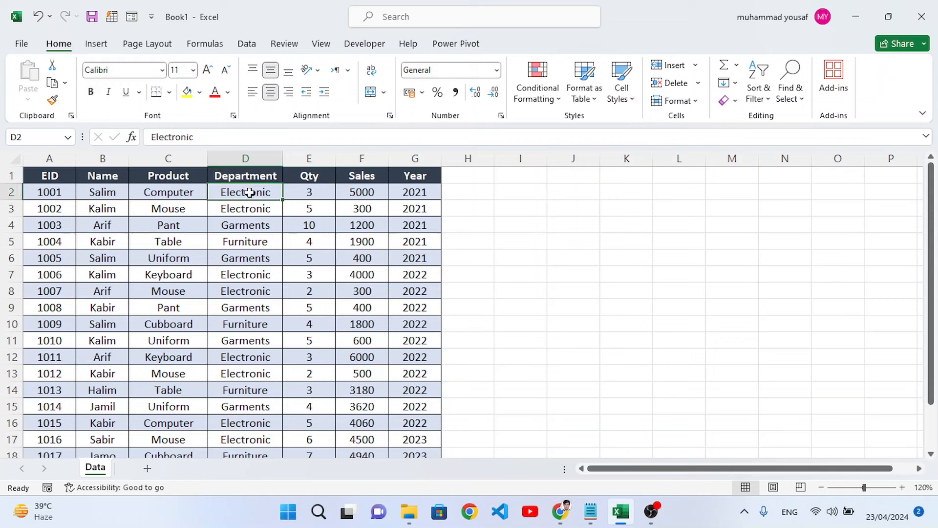
{"action": "left_click", "coordinate": [253, 228]}
{"action": "left_click", "coordinate": [251, 241]}
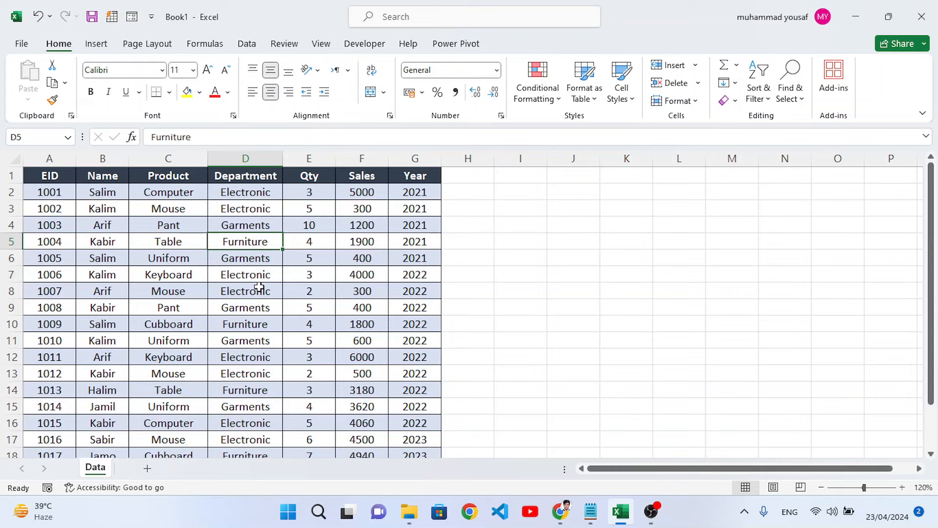
{"action": "left_click", "coordinate": [262, 308]}
{"action": "scroll", "coordinate": [213, 259], "scroll_direction": "down", "scroll_amount": 3}
{"action": "scroll", "coordinate": [214, 263], "scroll_direction": "up", "scroll_amount": 3}
{"action": "left_click", "coordinate": [185, 245]}
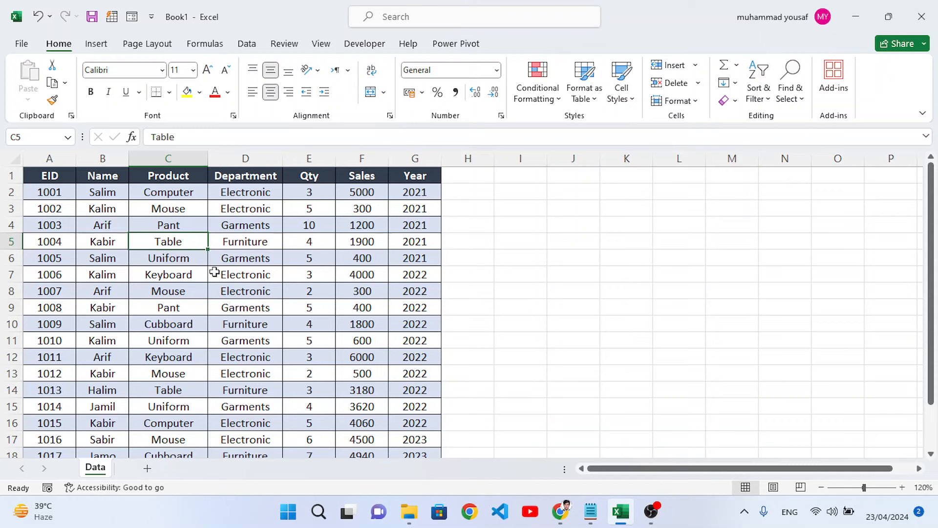
Step: Convert the data range A1:G19 into a table with headers
{"action": "left_click", "coordinate": [241, 272]}
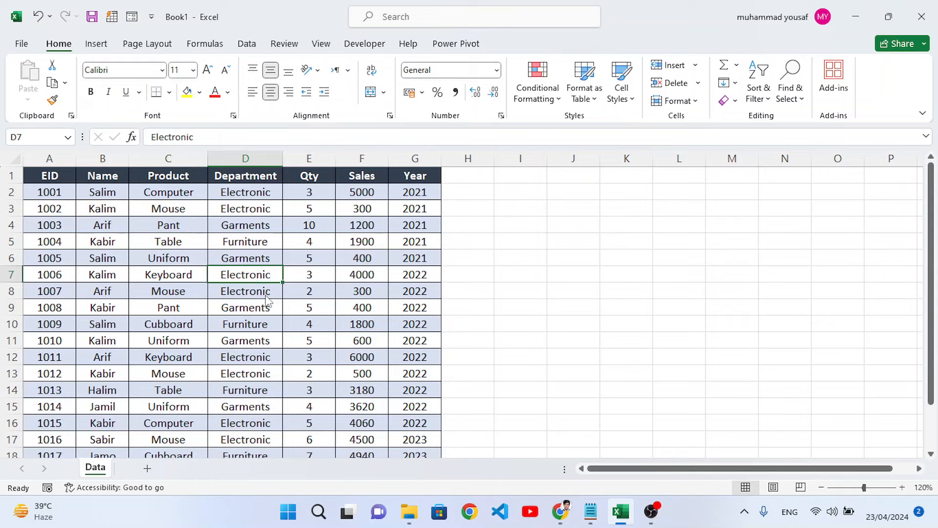
{"action": "key", "text": "ctrl+t"}
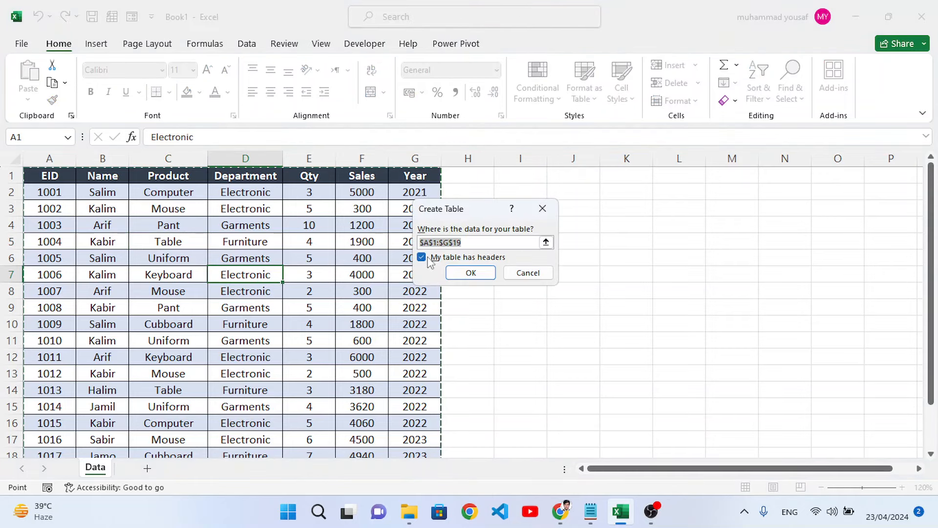
{"action": "left_click", "coordinate": [471, 273]}
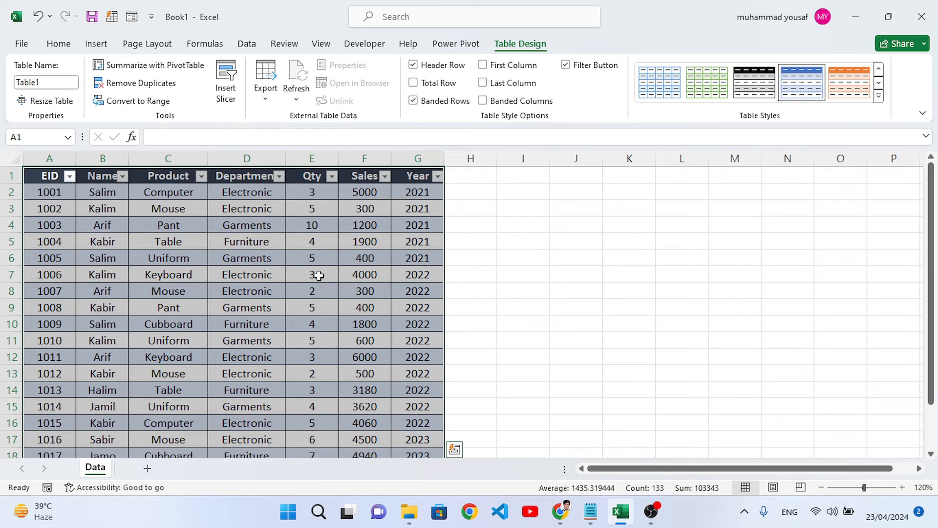
Step: Turn off the filter buttons in the table's header row
{"action": "left_click", "coordinate": [309, 242]}
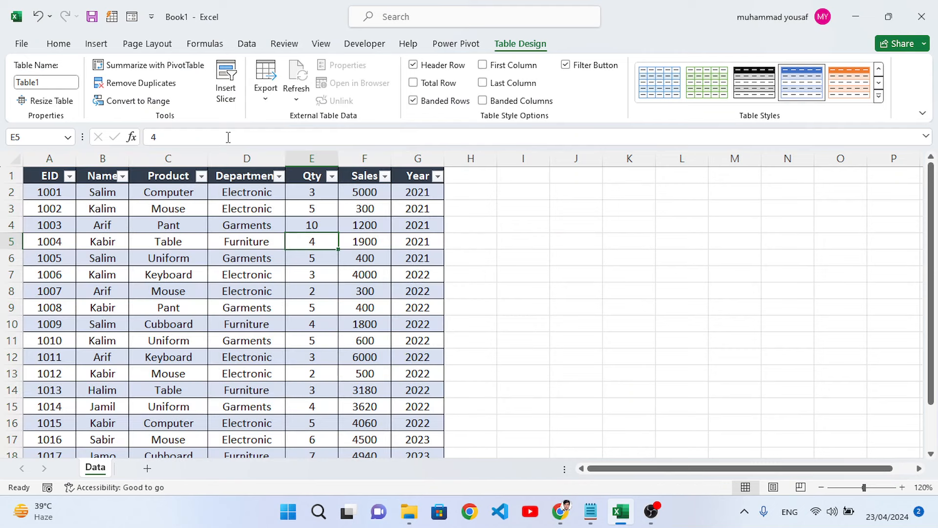
{"action": "left_click", "coordinate": [246, 44]}
{"action": "left_click", "coordinate": [465, 88]}
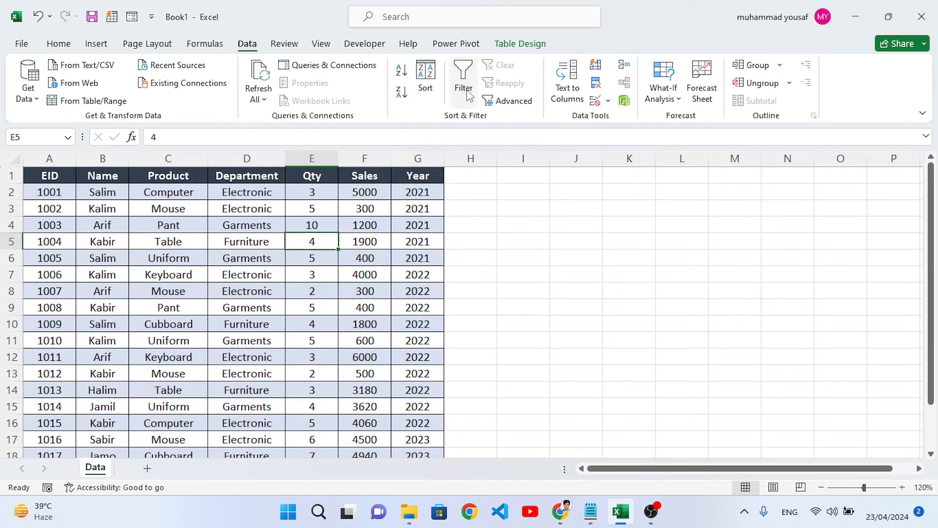
Step: Load the sales table into the Power Query Editor as a query
{"action": "left_click", "coordinate": [214, 226]}
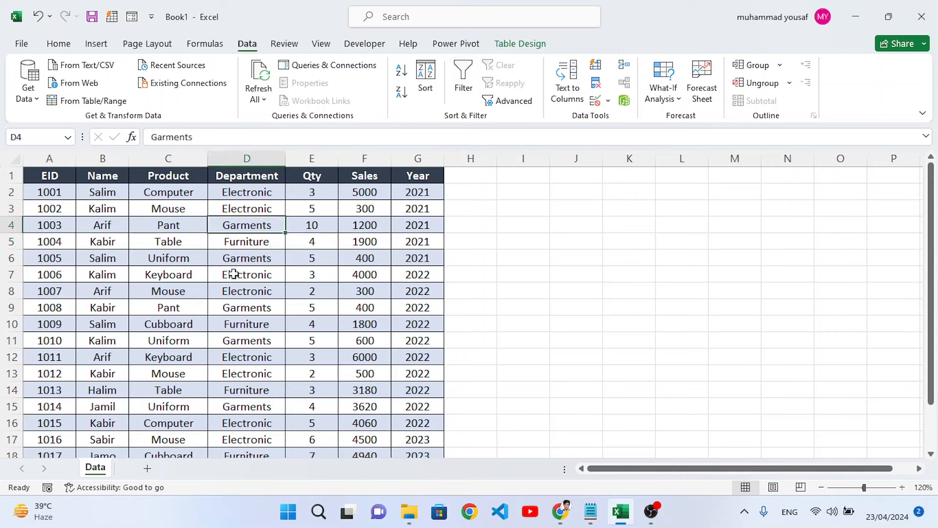
{"action": "left_click", "coordinate": [234, 262]}
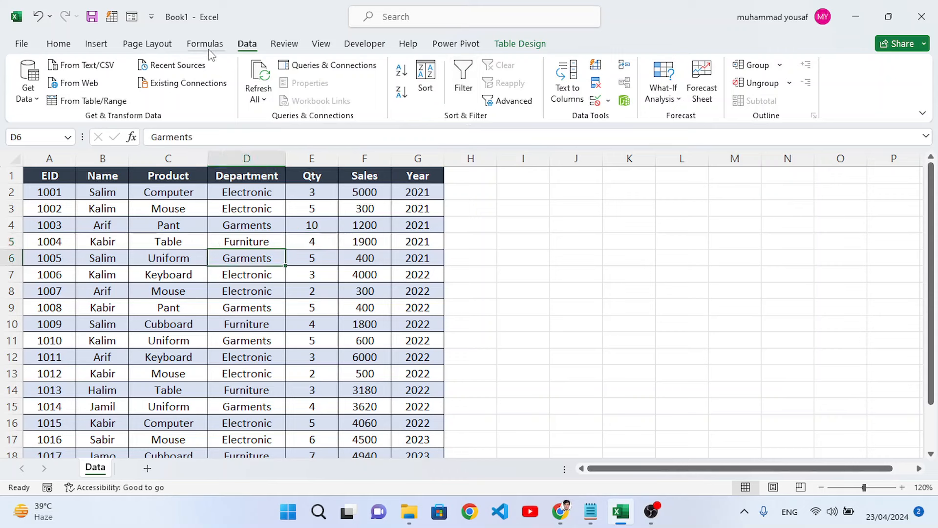
{"action": "left_click", "coordinate": [304, 240]}
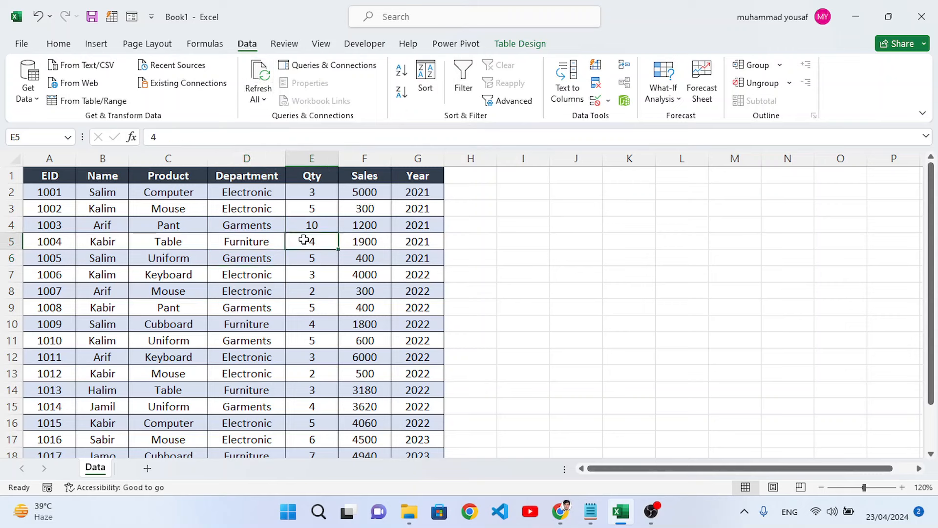
{"action": "left_click", "coordinate": [104, 101]}
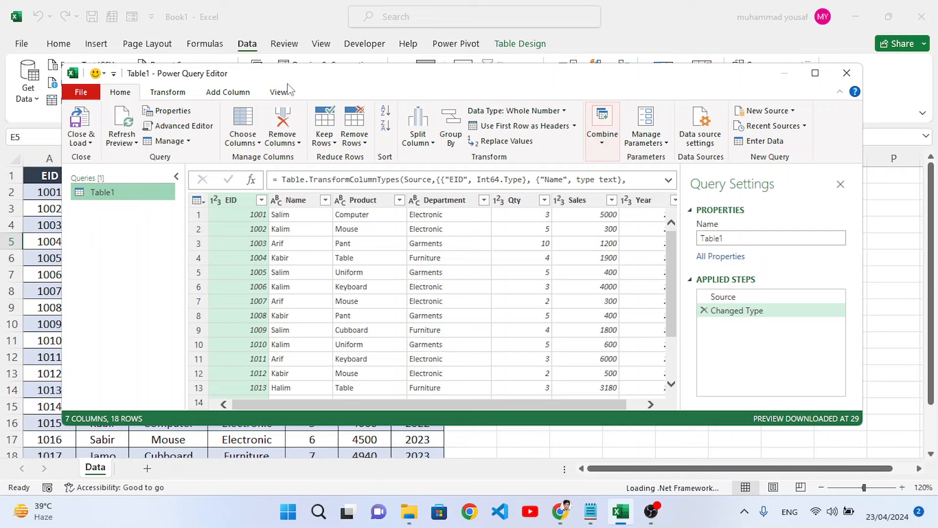
Step: Duplicate the Table1 query twice so there are three copies of the data
{"action": "right_click", "coordinate": [109, 192]}
{"action": "left_click", "coordinate": [146, 264]}
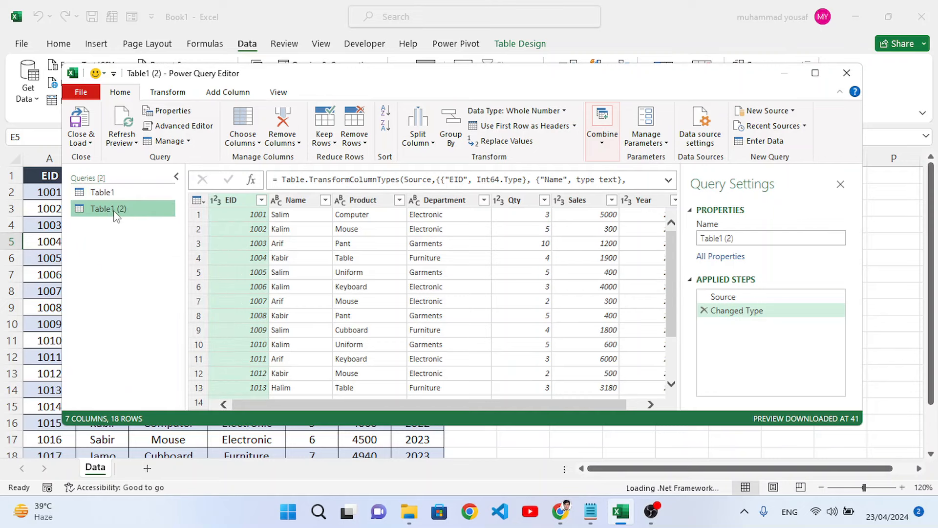
{"action": "right_click", "coordinate": [110, 209]}
{"action": "left_click", "coordinate": [149, 287]}
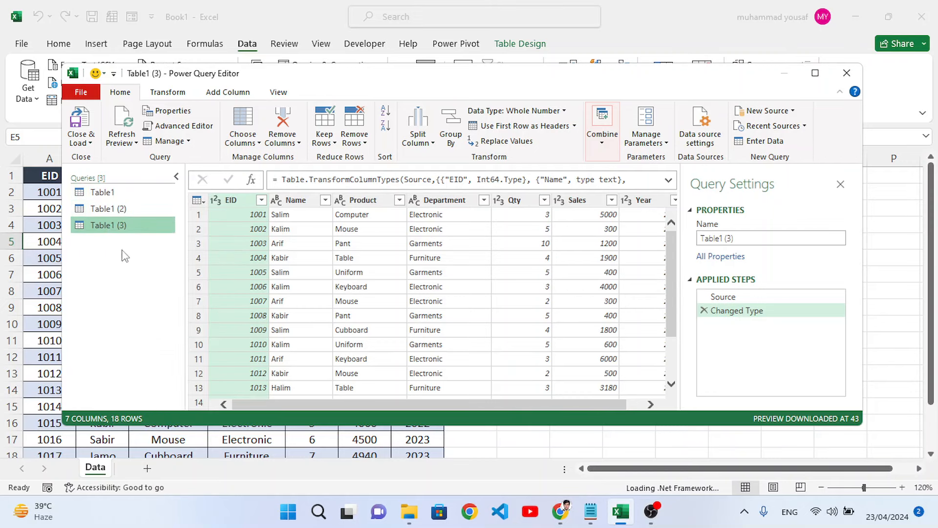
Step: Rename the Table1 query as Electronic
{"action": "left_click", "coordinate": [109, 195]}
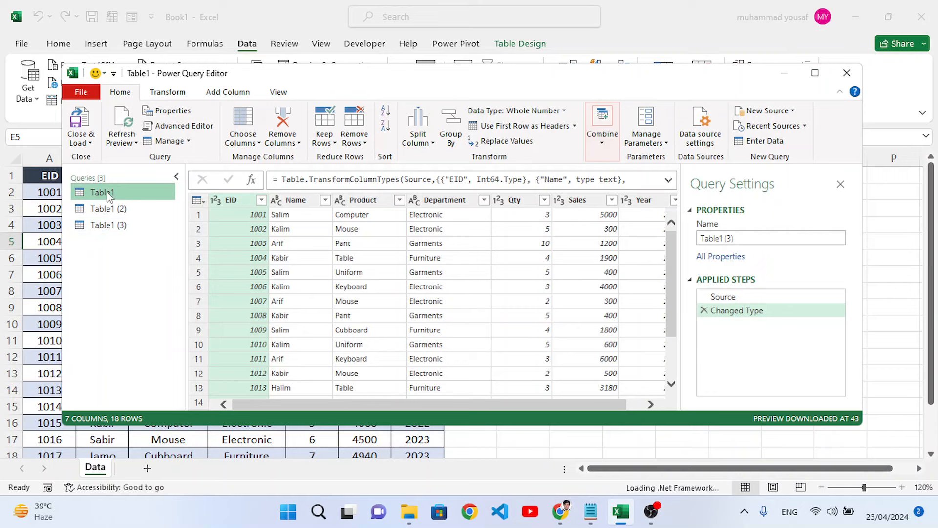
{"action": "right_click", "coordinate": [109, 195]}
{"action": "left_click", "coordinate": [149, 252]}
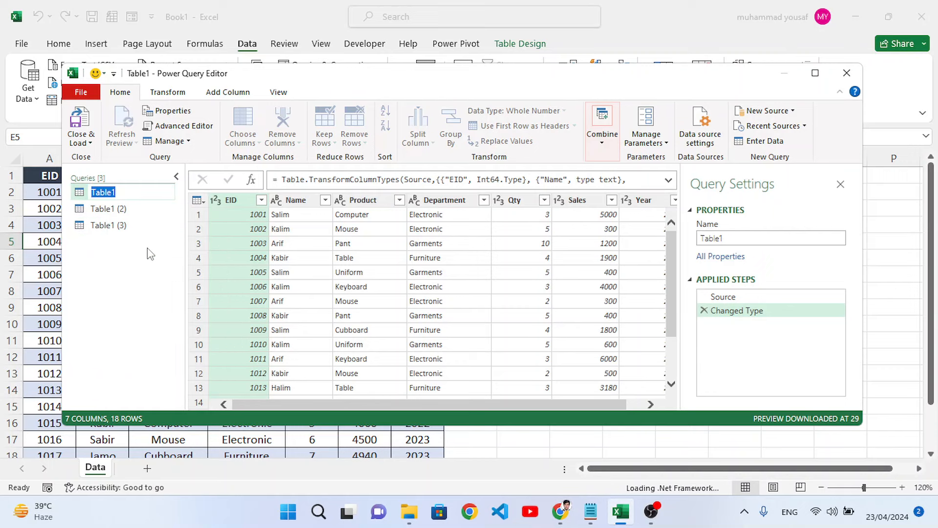
{"action": "type", "text": "Electronic"}
{"action": "key", "text": "Return"}
Step: Rename the Table1 (2) query as Garments
{"action": "right_click", "coordinate": [128, 205]}
{"action": "left_click", "coordinate": [180, 265]}
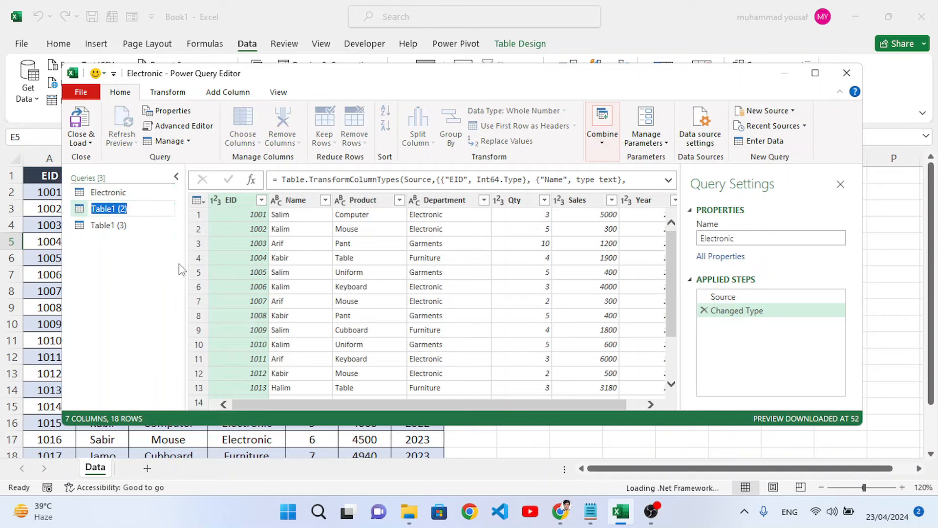
{"action": "type", "text": "Garments"}
{"action": "key", "text": "Return"}
Step: Rename the Table1 (3) query as Furniture
{"action": "right_click", "coordinate": [116, 224]}
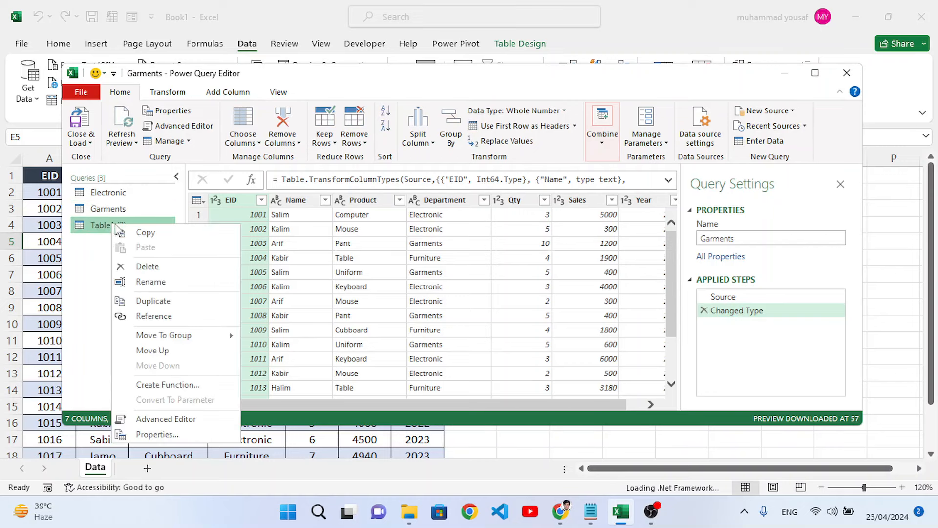
{"action": "left_click", "coordinate": [142, 284]}
{"action": "type", "text": "Furniture"}
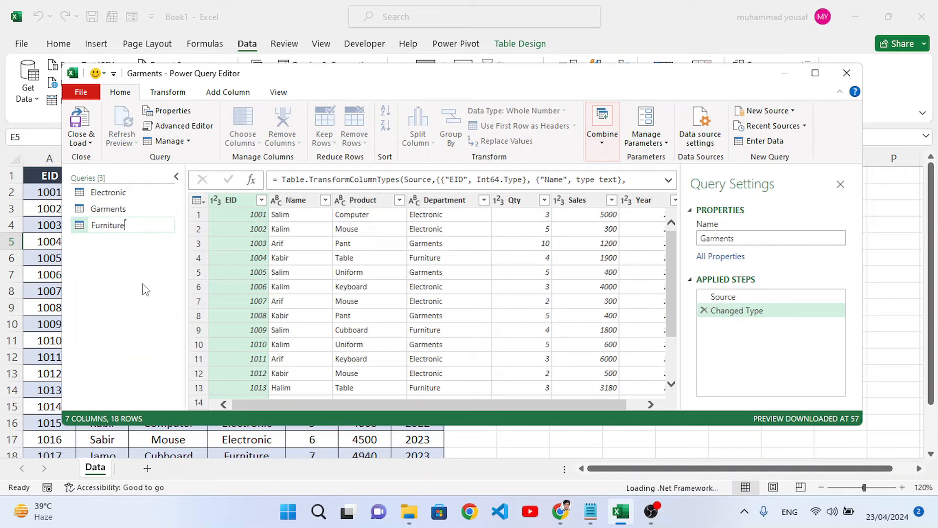
{"action": "key", "text": "Return"}
Step: Filter the Electronic query's Department column to keep only the Electronic rows
{"action": "left_click", "coordinate": [133, 195]}
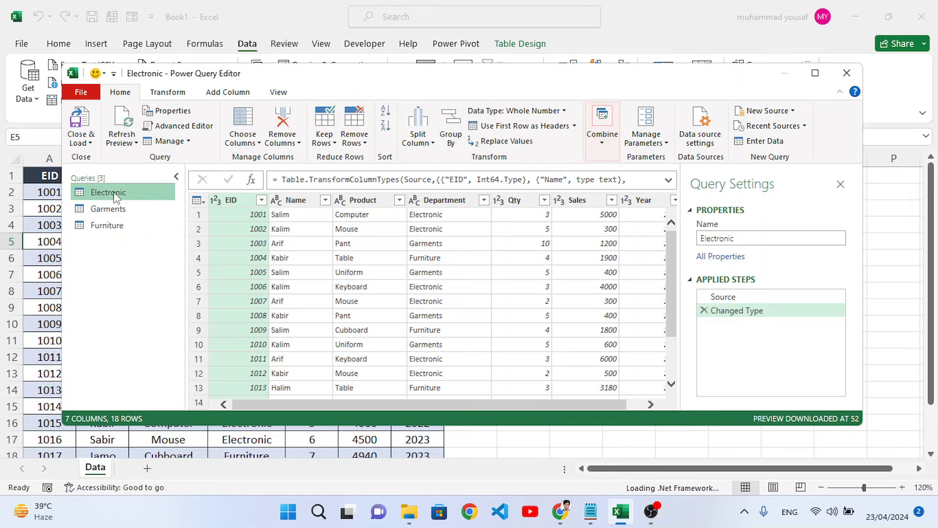
{"action": "left_click", "coordinate": [484, 200]}
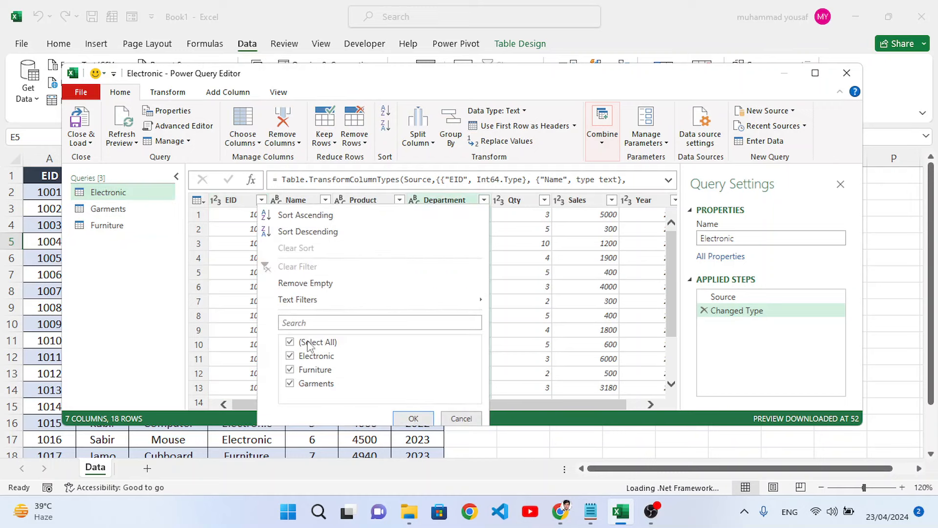
{"action": "left_click", "coordinate": [291, 343]}
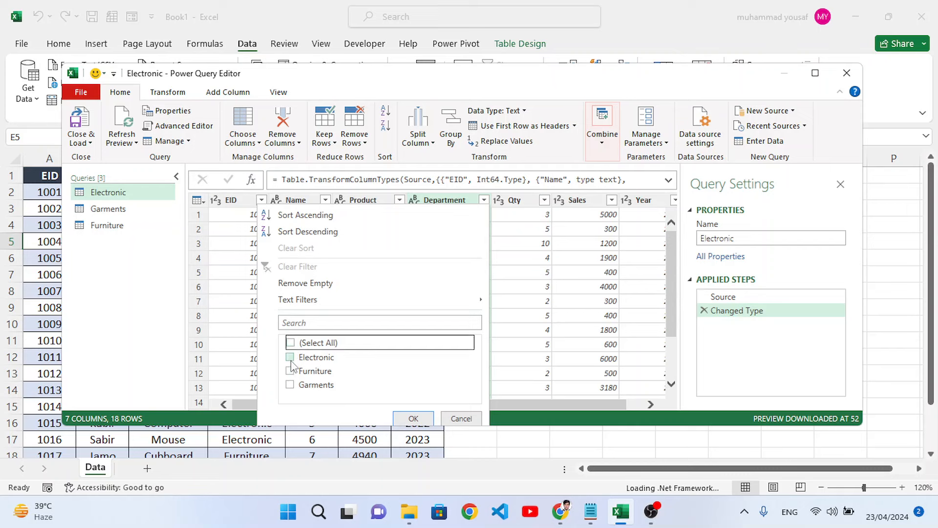
{"action": "left_click", "coordinate": [291, 357]}
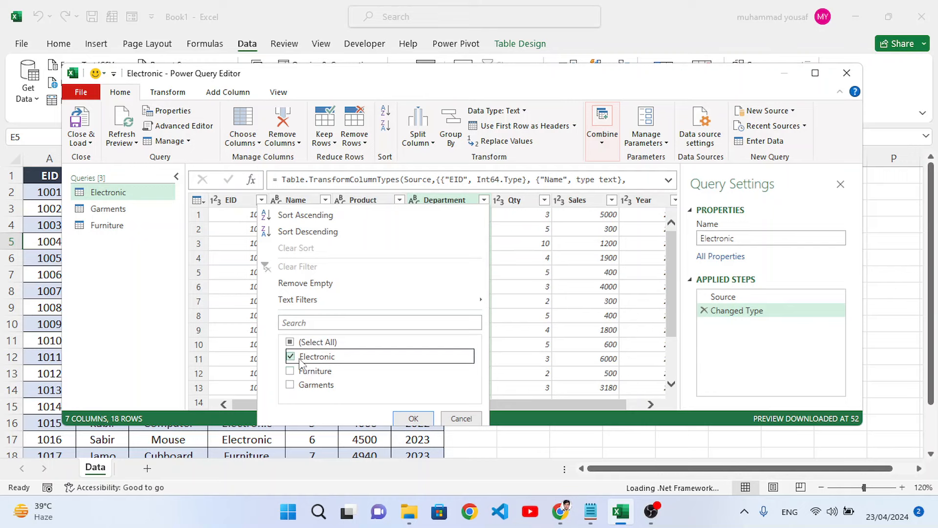
{"action": "left_click", "coordinate": [410, 419]}
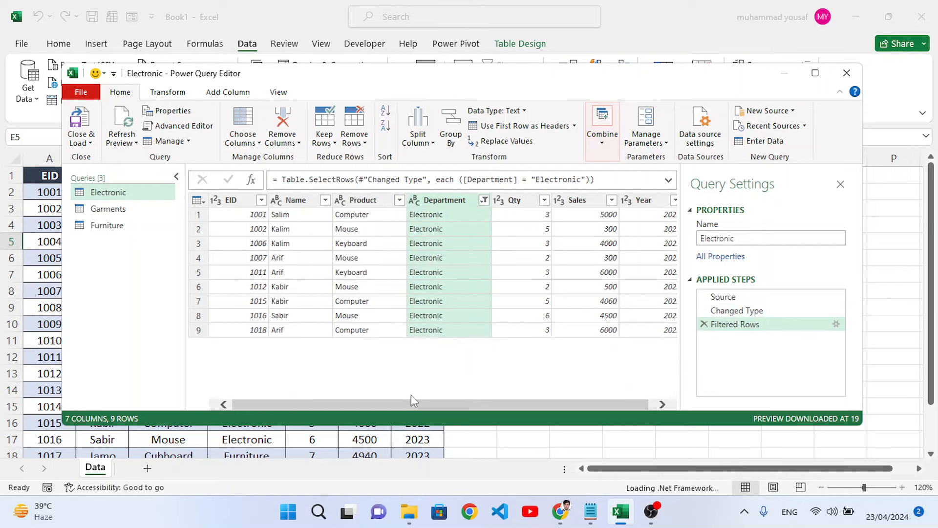
Step: Filter the Garments query's Department column to keep only the Garments rows
{"action": "left_click", "coordinate": [128, 211]}
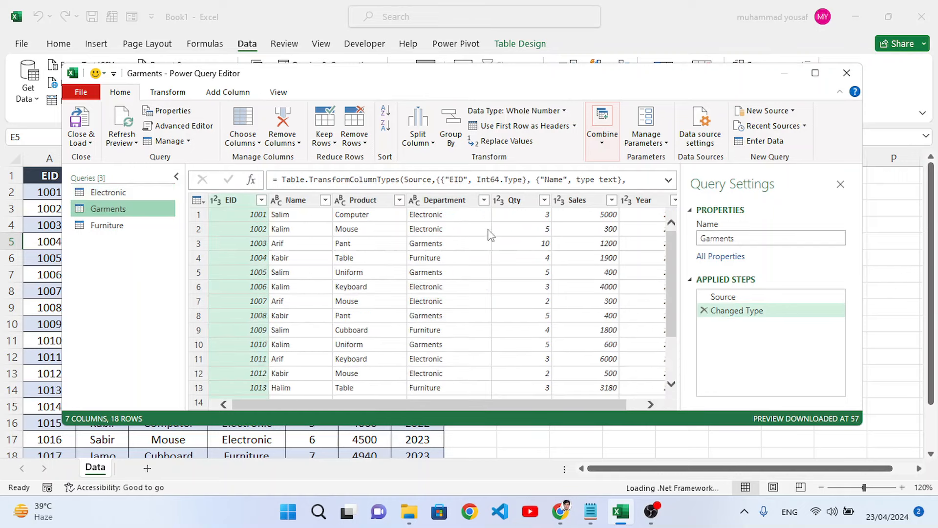
{"action": "left_click", "coordinate": [483, 200]}
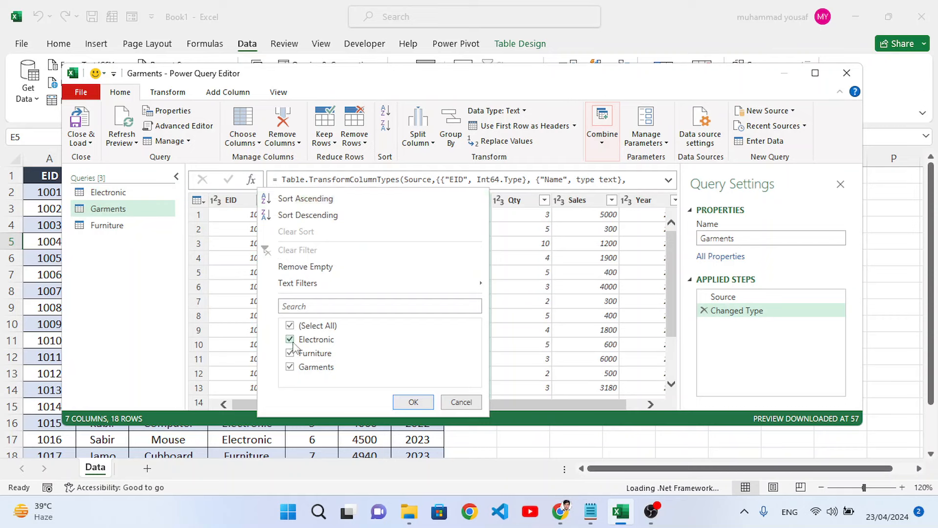
{"action": "left_click", "coordinate": [291, 326]}
{"action": "left_click", "coordinate": [291, 369]}
{"action": "left_click", "coordinate": [414, 402]}
Step: Filter the Furniture query's Department column to keep only the Furniture rows
{"action": "left_click", "coordinate": [143, 228]}
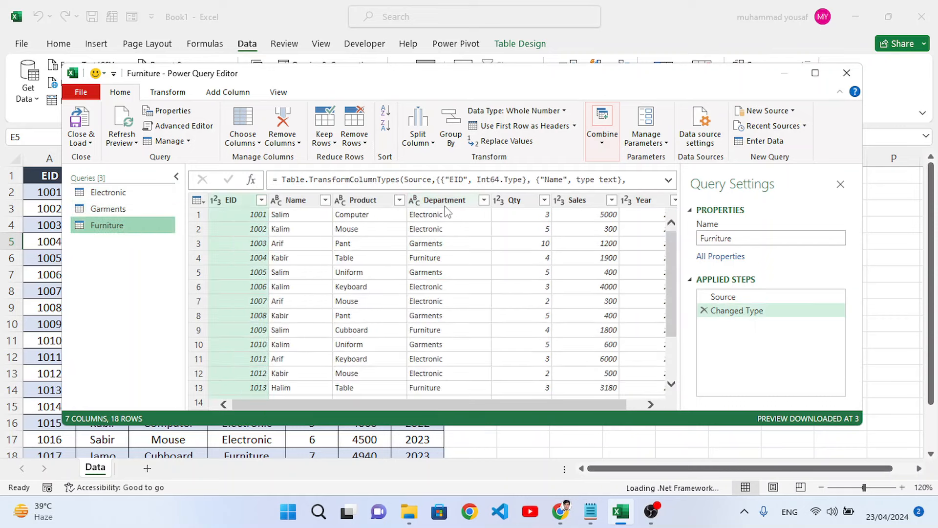
{"action": "left_click", "coordinate": [485, 201]}
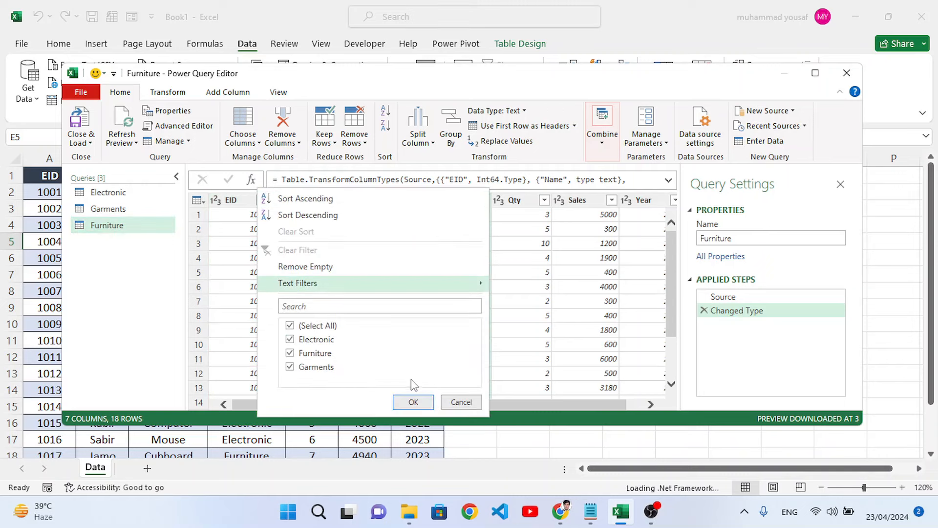
{"action": "left_click", "coordinate": [291, 326]}
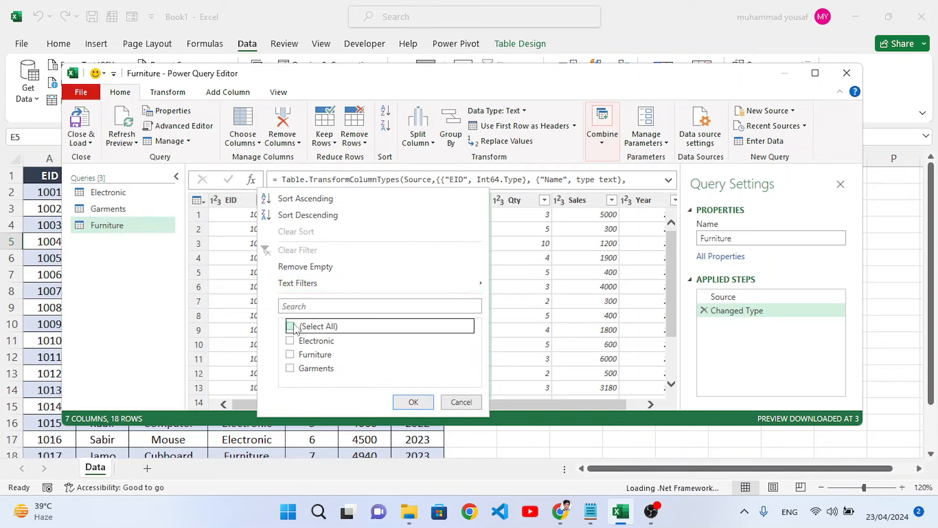
{"action": "left_click", "coordinate": [291, 354]}
{"action": "left_click", "coordinate": [413, 401]}
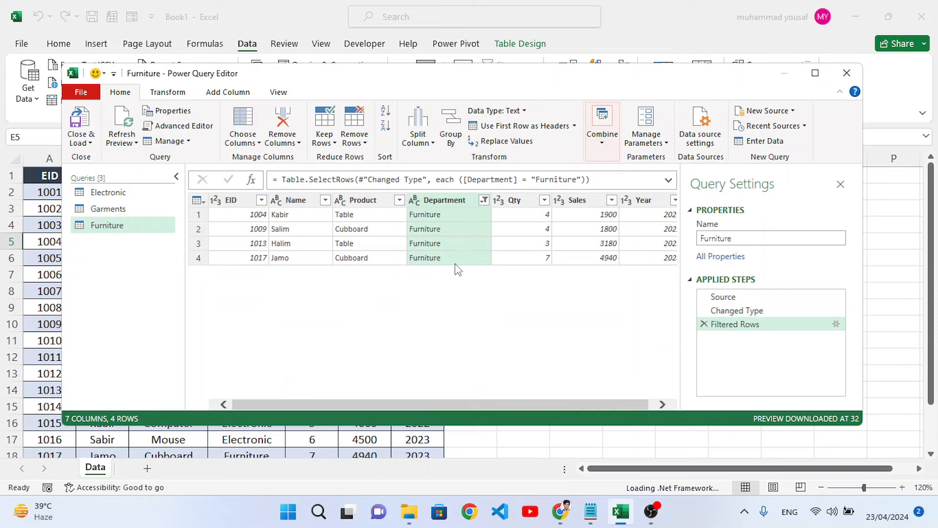
Step: Close the Power Query Editor keeping the changes, loading the queries to separate sheets, and view the Garments sheet
{"action": "left_click", "coordinate": [847, 74]}
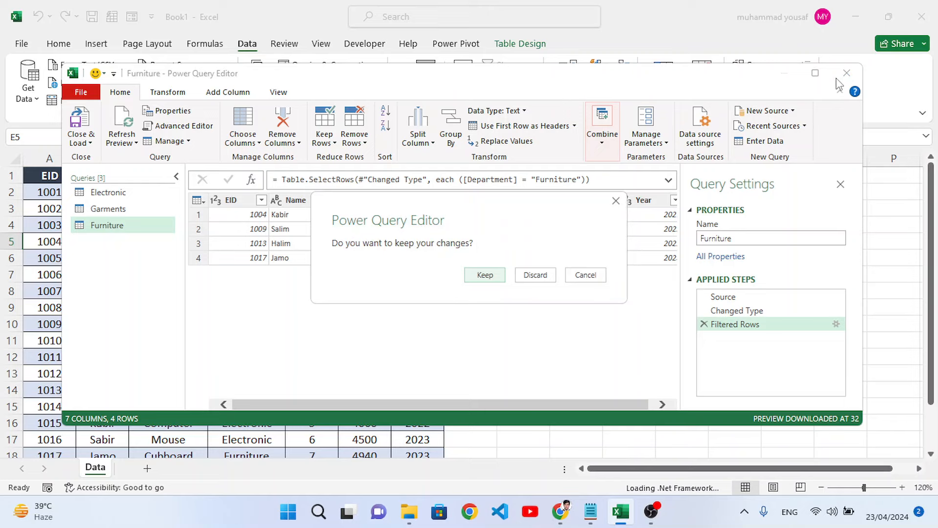
{"action": "left_click", "coordinate": [494, 274]}
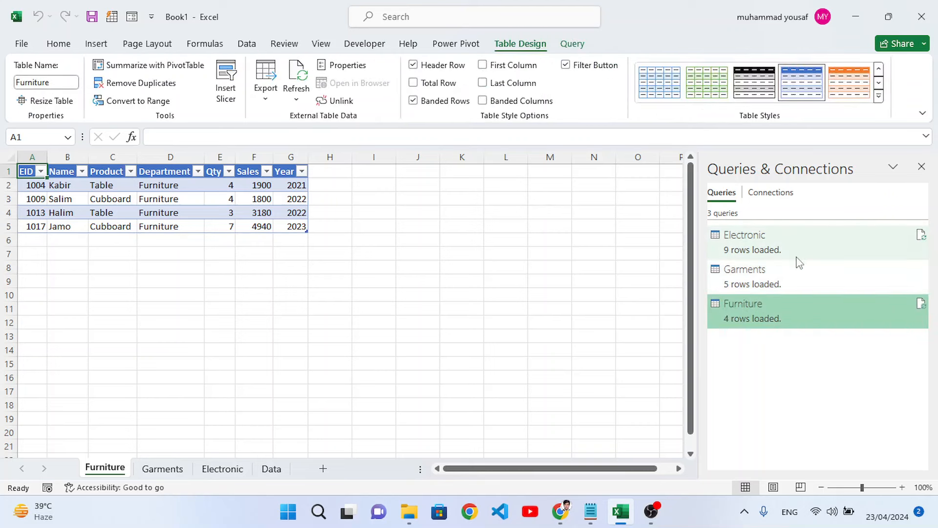
{"action": "mouse_move", "coordinate": [754, 294]}
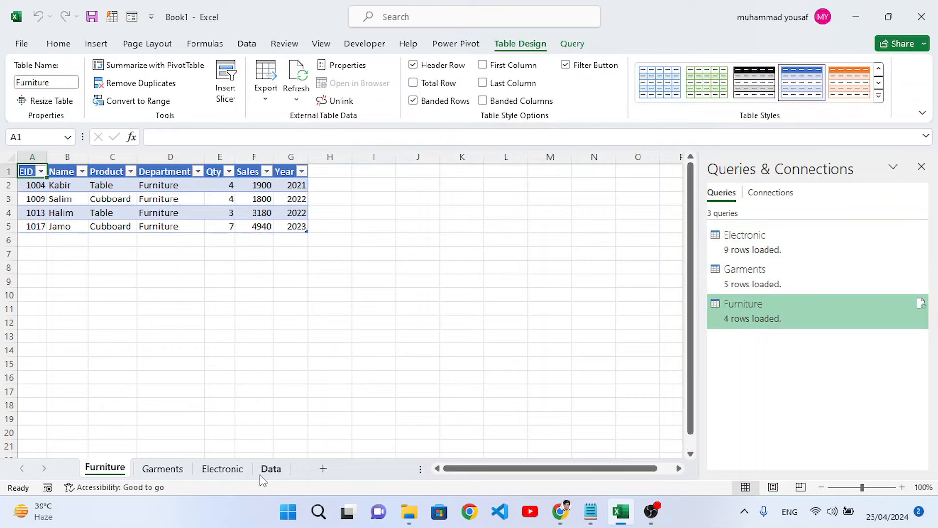
{"action": "left_click", "coordinate": [161, 468]}
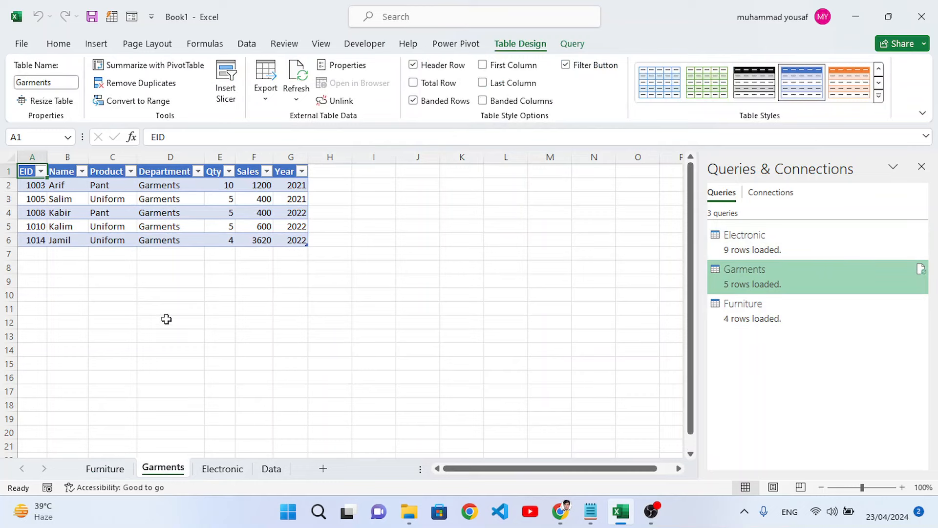
Step: Review the split Electronic, Furniture and Garments sheets alongside the original Data sheet
{"action": "left_click", "coordinate": [218, 469]}
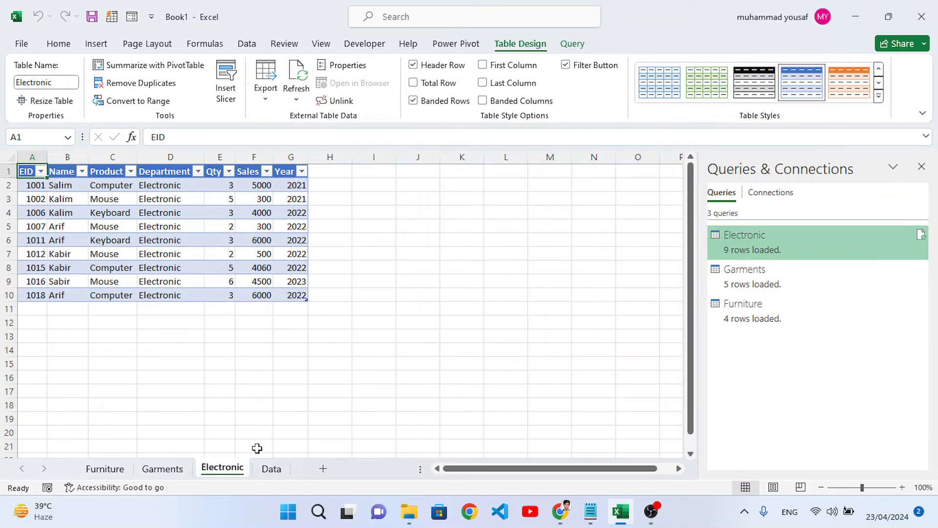
{"action": "left_click", "coordinate": [272, 468]}
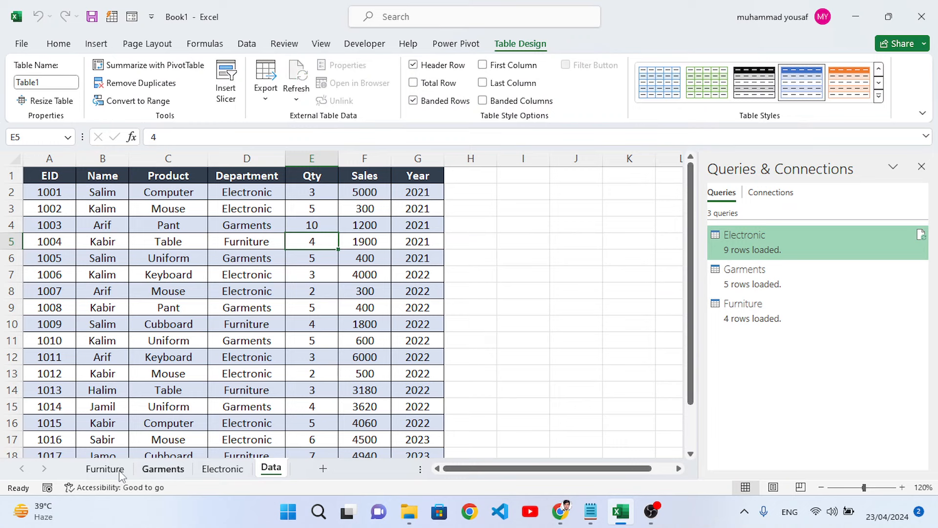
{"action": "left_click", "coordinate": [104, 469]}
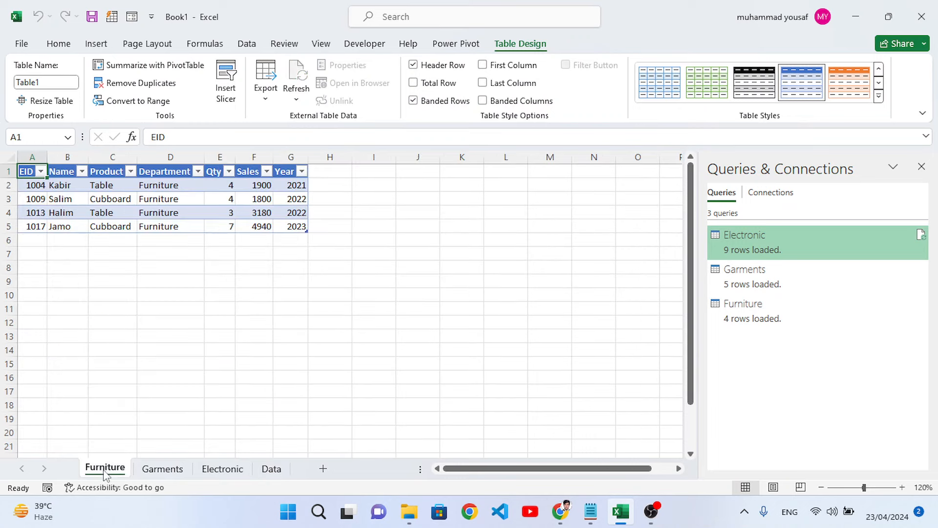
{"action": "left_click", "coordinate": [159, 469]}
{"action": "left_click", "coordinate": [213, 474]}
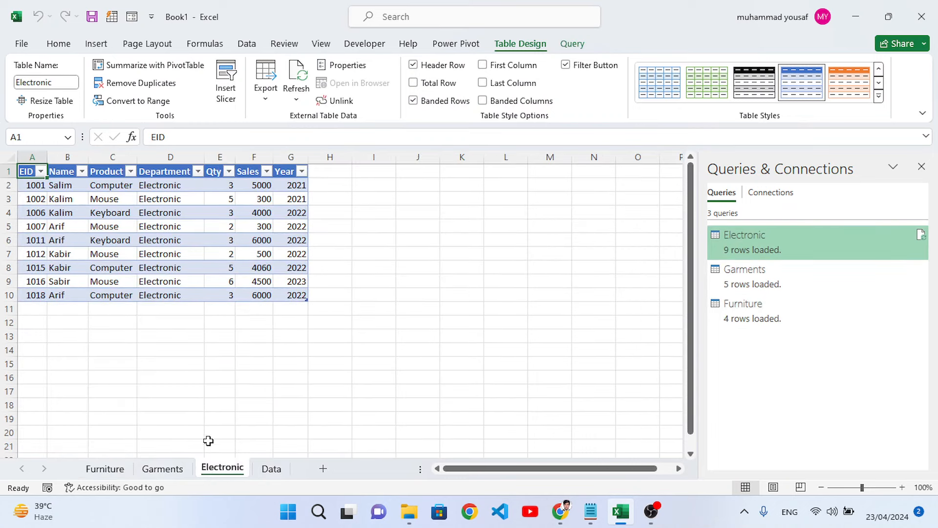
Step: Start a new record directly below the Data sheet's table with an employee ID, the employee's name and the product Mouses
{"action": "left_click", "coordinate": [268, 469]}
{"action": "scroll", "coordinate": [223, 369], "scroll_direction": "down", "scroll_amount": 3}
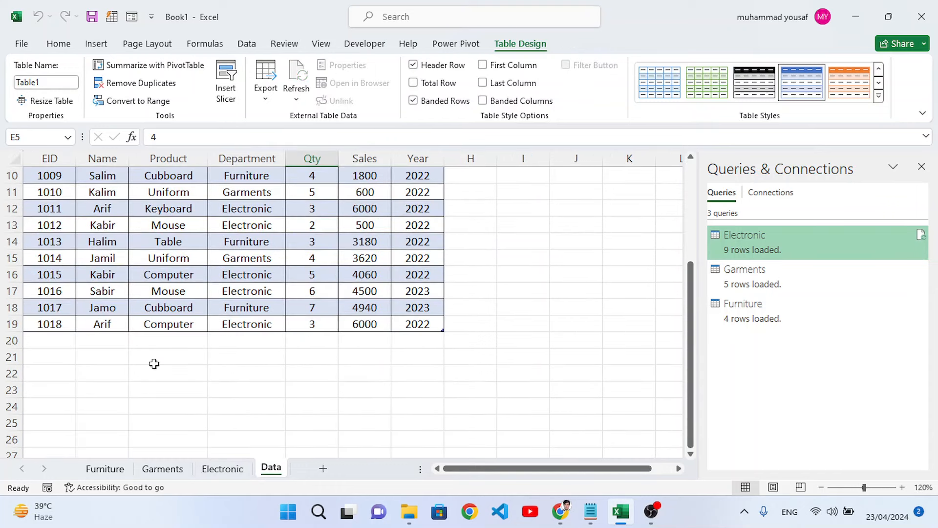
{"action": "left_click", "coordinate": [72, 341]}
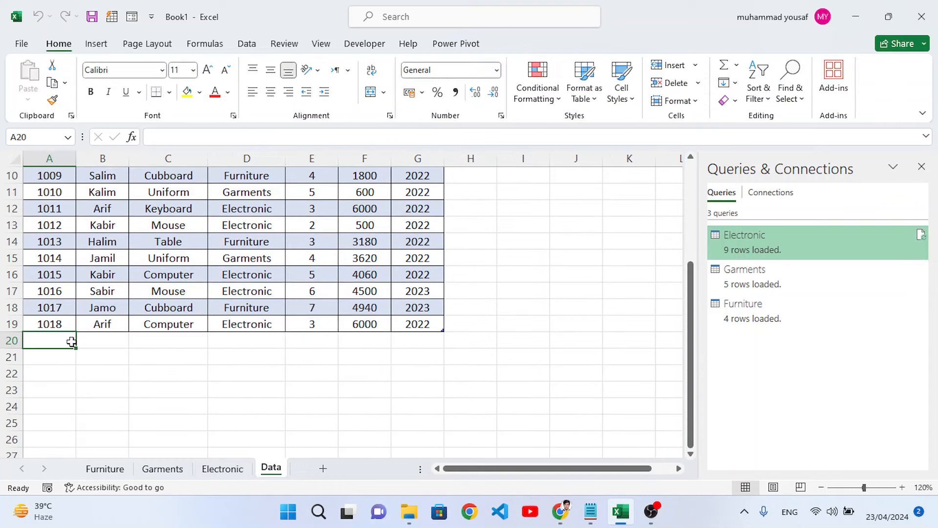
{"action": "type", "text": "3434"}
{"action": "key", "text": "Tab"}
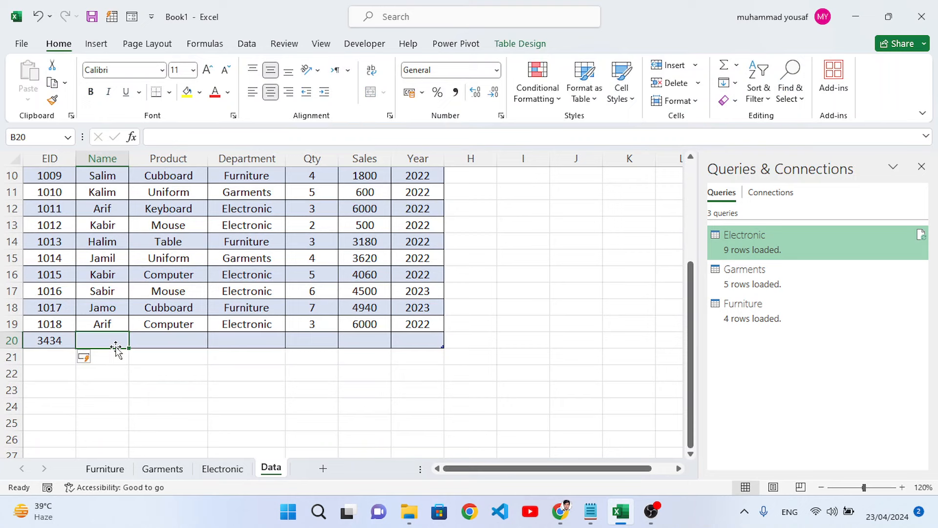
{"action": "type", "text": "Kalim"}
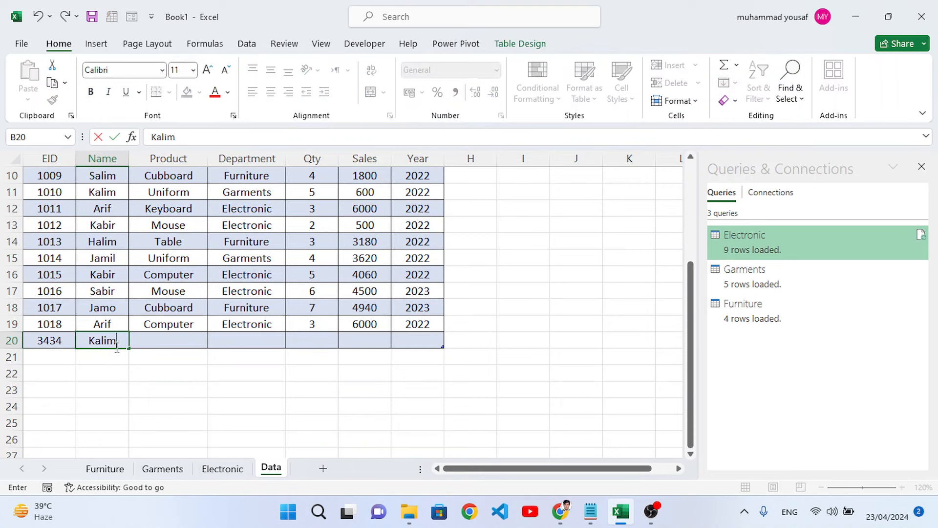
{"action": "key", "text": "Tab"}
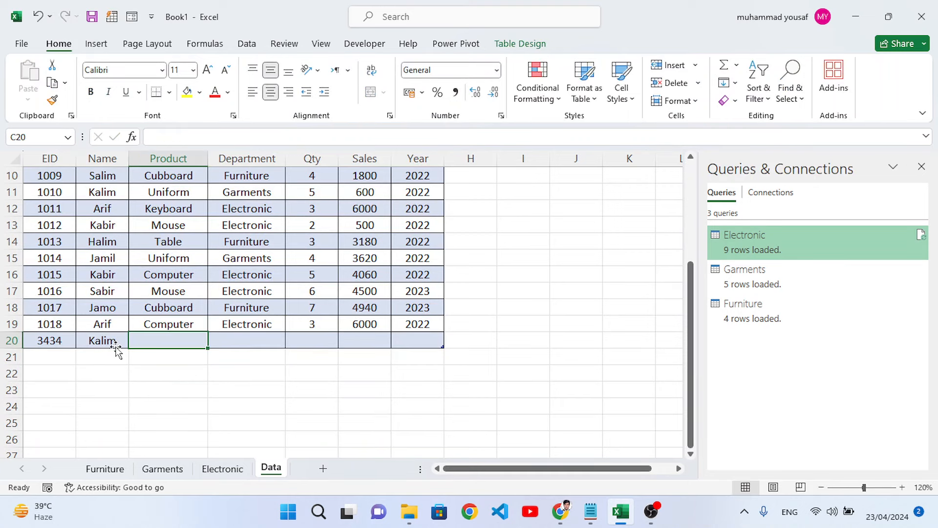
{"action": "type", "text": "Mouses"}
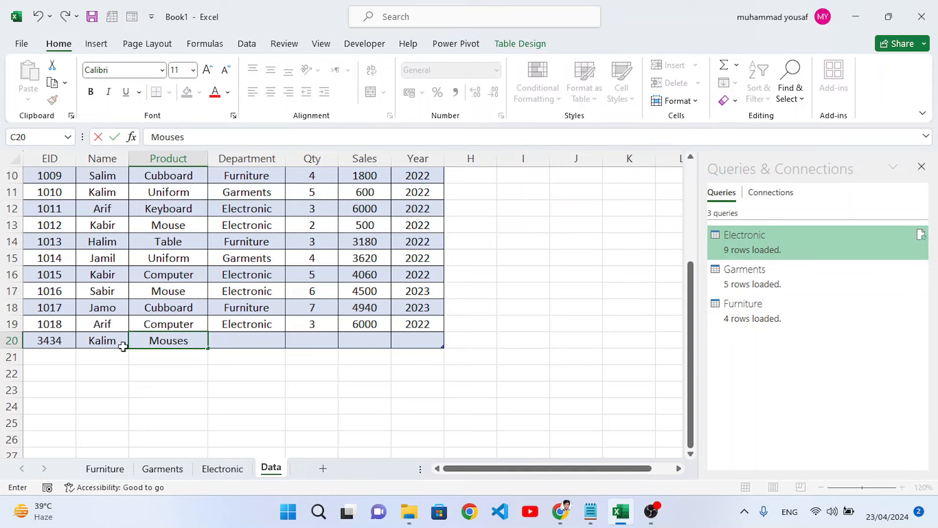
Step: Complete the new row 20 in the Data table with Department Electronic, Qty 100, Sales 4000 and Year 2024
{"action": "left_click", "coordinate": [232, 341]}
{"action": "type", "text": "Electronic"}
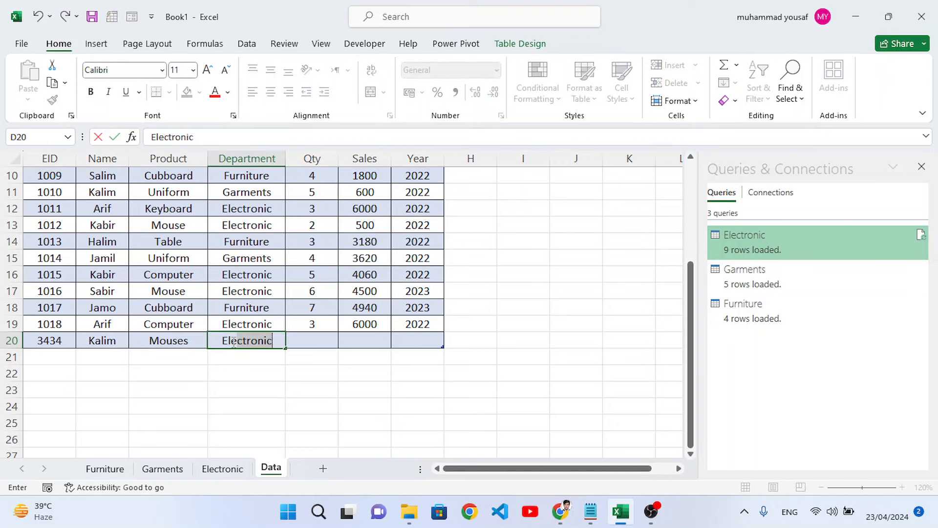
{"action": "key", "text": "Tab"}
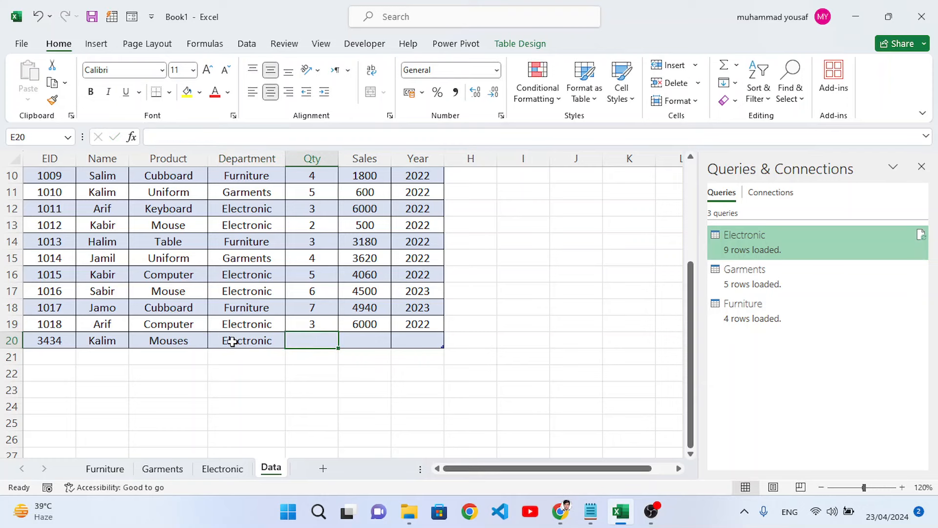
{"action": "type", "text": "100"}
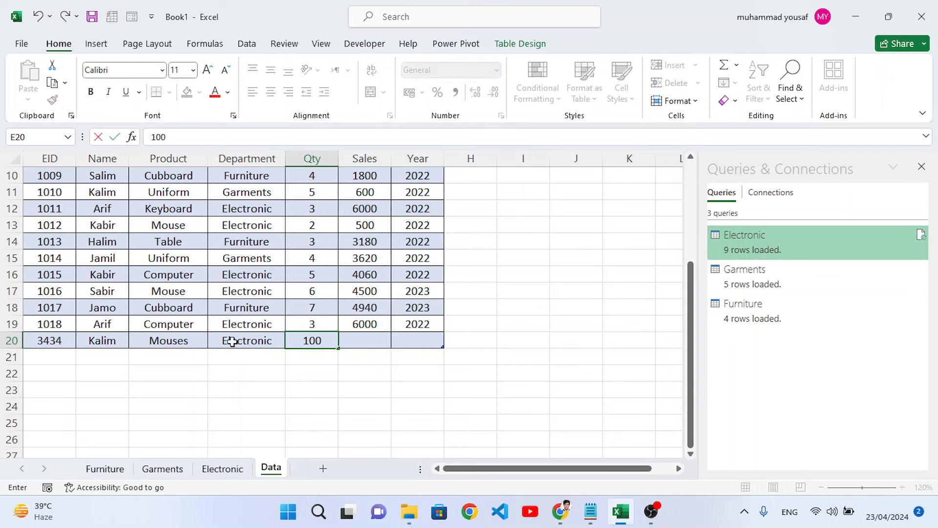
{"action": "key", "text": "Tab"}
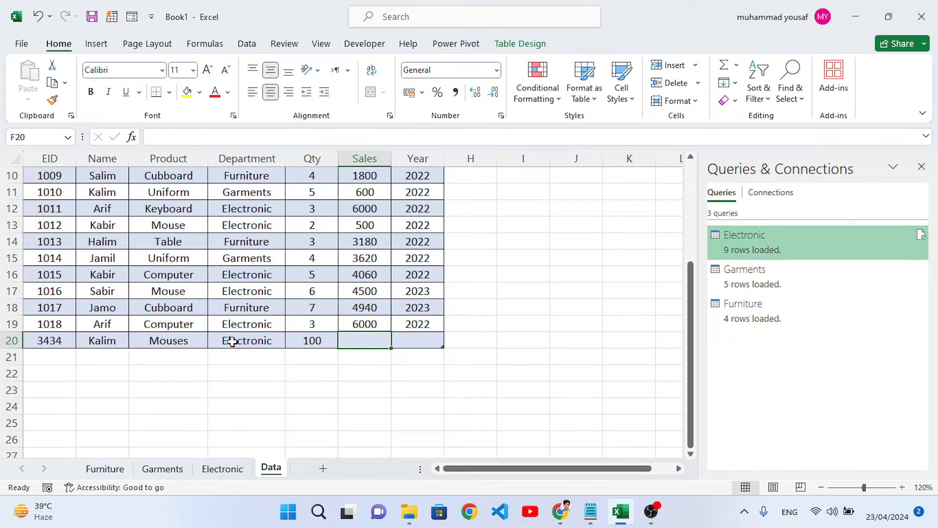
{"action": "scroll", "coordinate": [314, 304], "scroll_direction": "up", "scroll_amount": 3}
{"action": "scroll", "coordinate": [324, 318], "scroll_direction": "down", "scroll_amount": 3}
{"action": "type", "text": "4000"}
{"action": "key", "text": "Tab"}
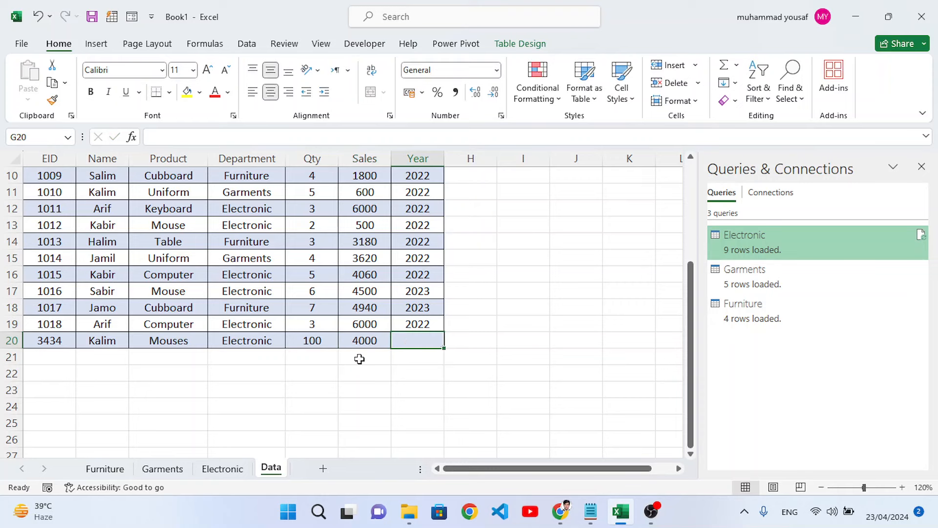
{"action": "type", "text": "2024"}
{"action": "key", "text": "Return"}
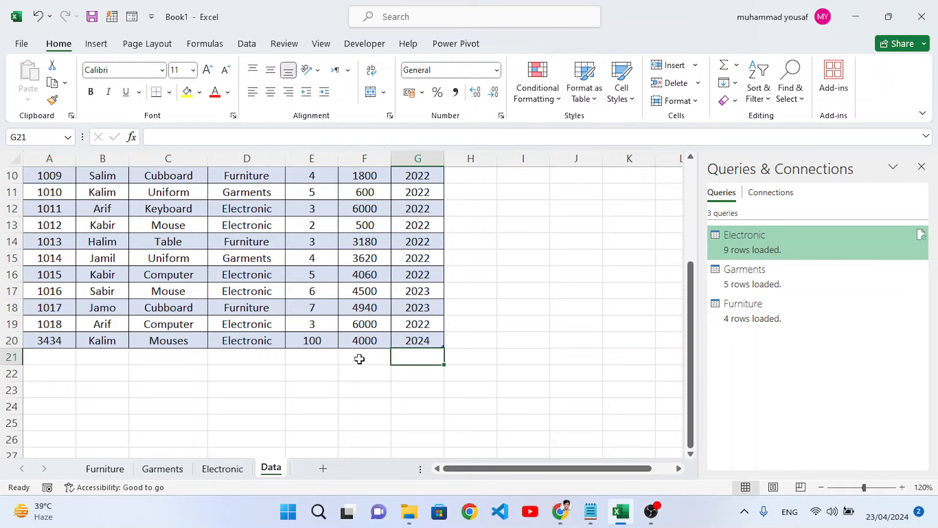
Step: Go to the Electronic sheet and refresh all queries to bring in the row added to the Data table
{"action": "left_click", "coordinate": [238, 340]}
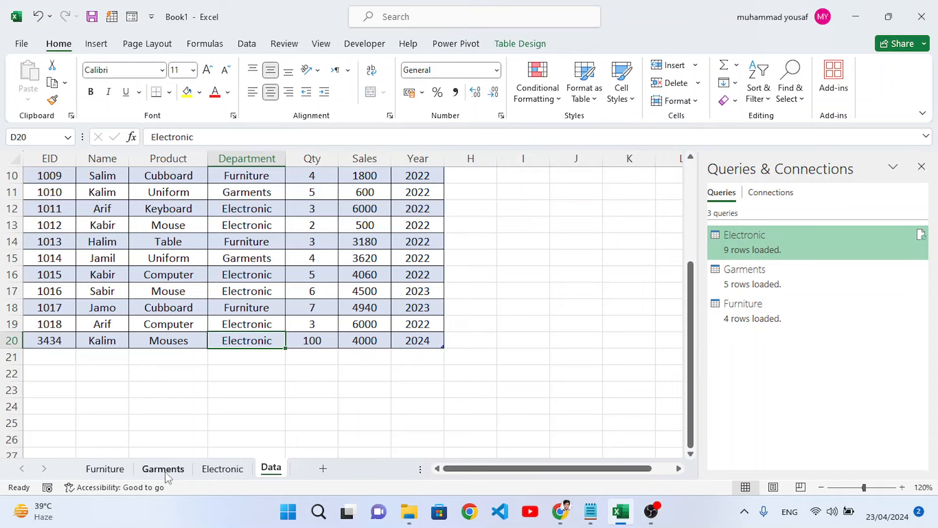
{"action": "left_click", "coordinate": [214, 474]}
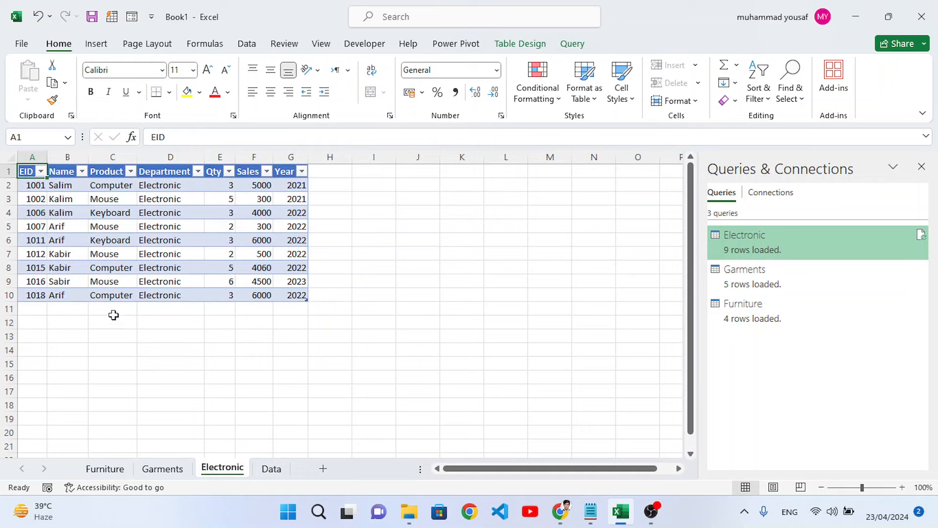
{"action": "left_click", "coordinate": [247, 45]}
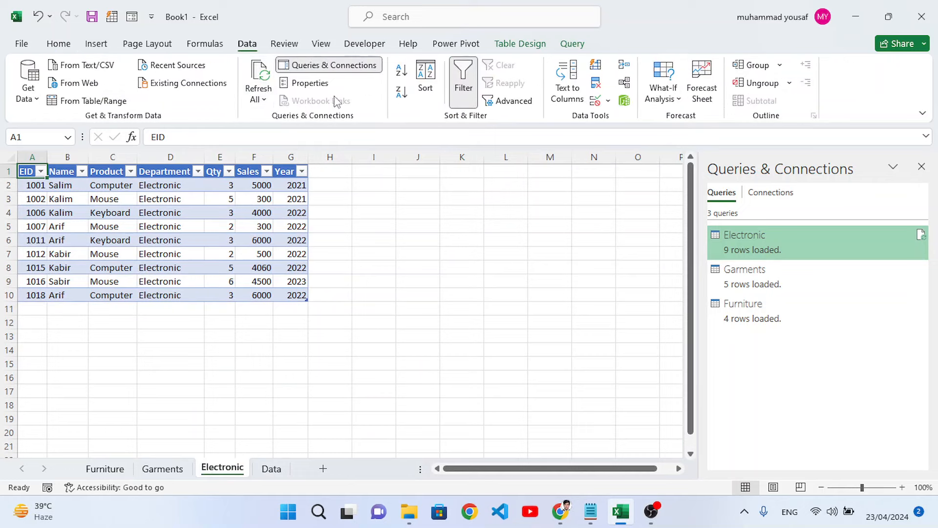
{"action": "left_click", "coordinate": [266, 100]}
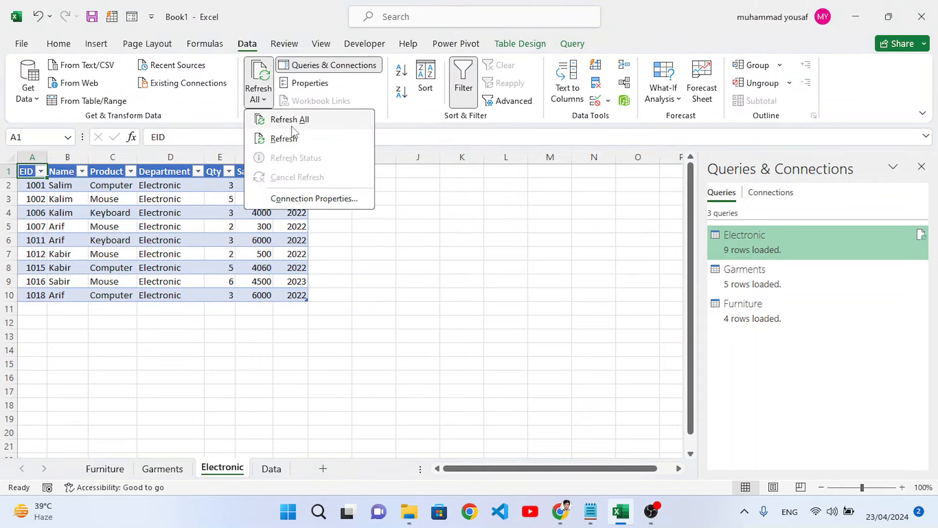
{"action": "left_click", "coordinate": [292, 120]}
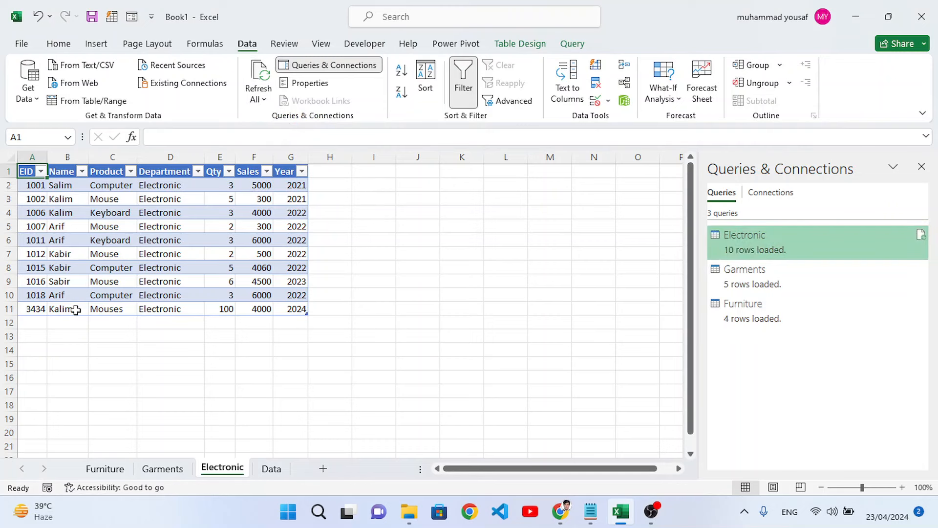
Step: Check the last row of the Electronic table across its columns against the record entered in the Data sheet
{"action": "left_click_drag", "start_coordinate": [34, 309], "coordinate": [249, 307]}
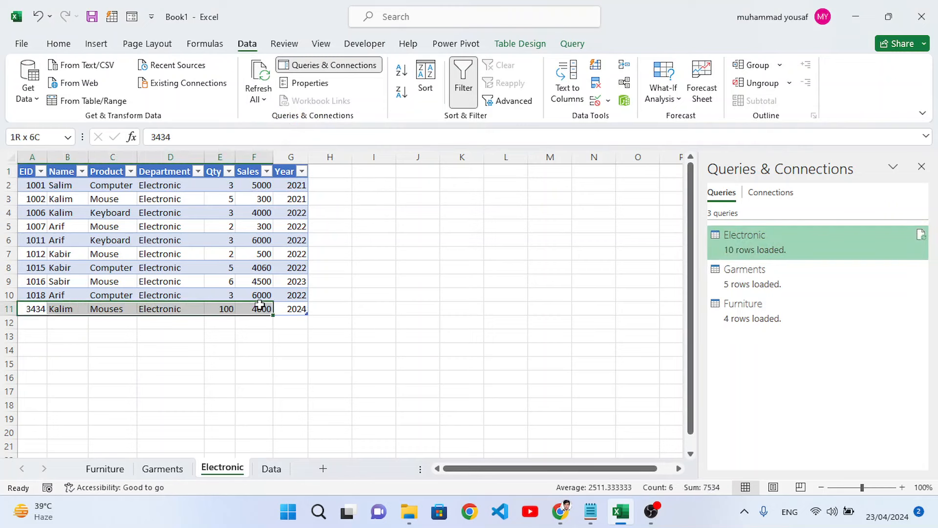
{"action": "left_click", "coordinate": [215, 310]}
{"action": "left_click", "coordinate": [253, 313]}
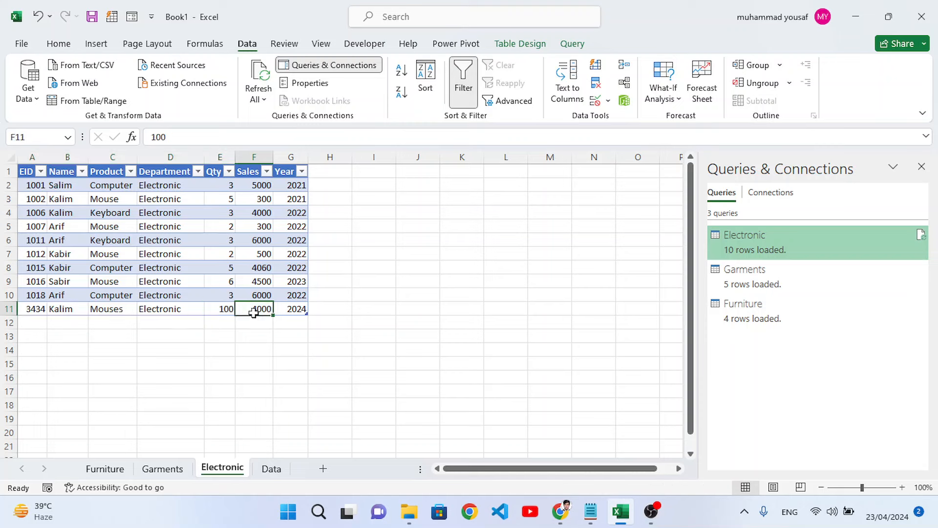
{"action": "left_click", "coordinate": [292, 310]}
{"action": "left_click", "coordinate": [374, 338]}
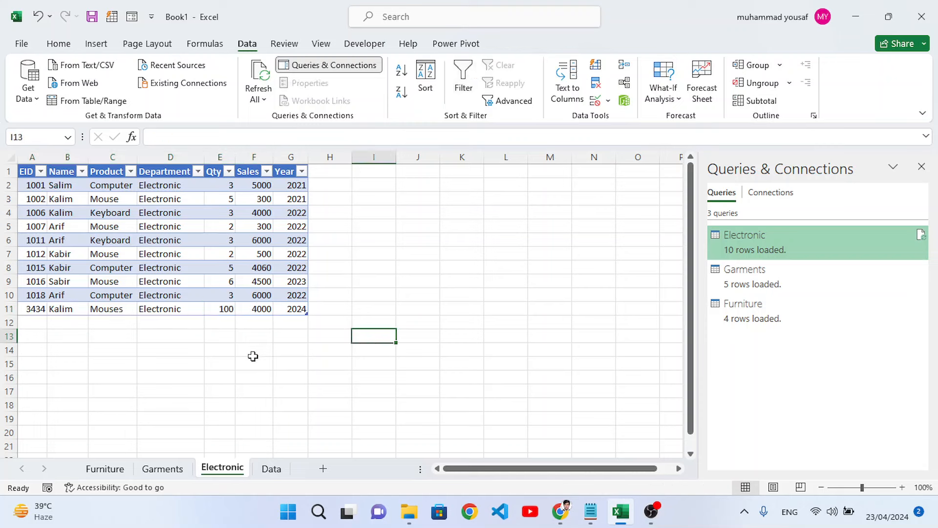